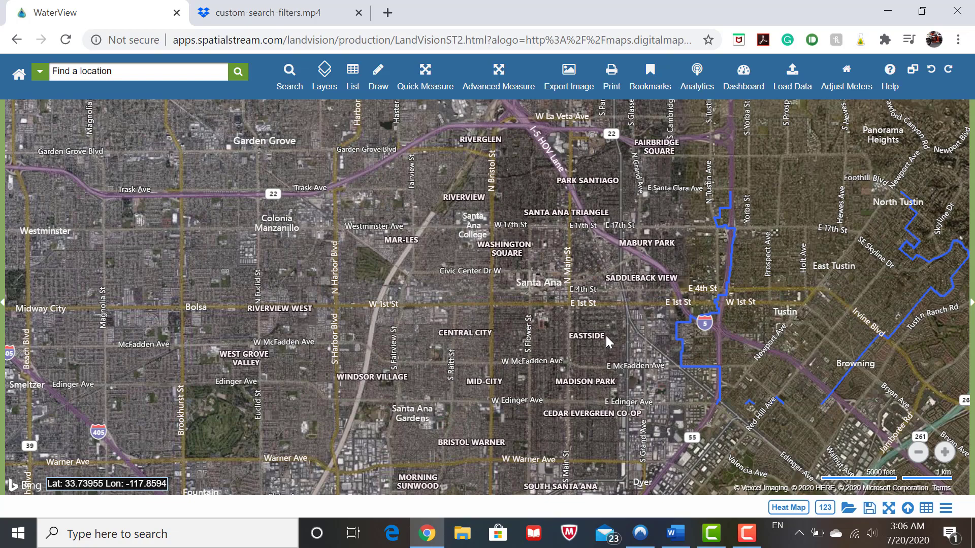
Step: Create a new standard filter named Efficiency for the Current % of Allocation layer
{"action": "left_click", "coordinate": [325, 91]}
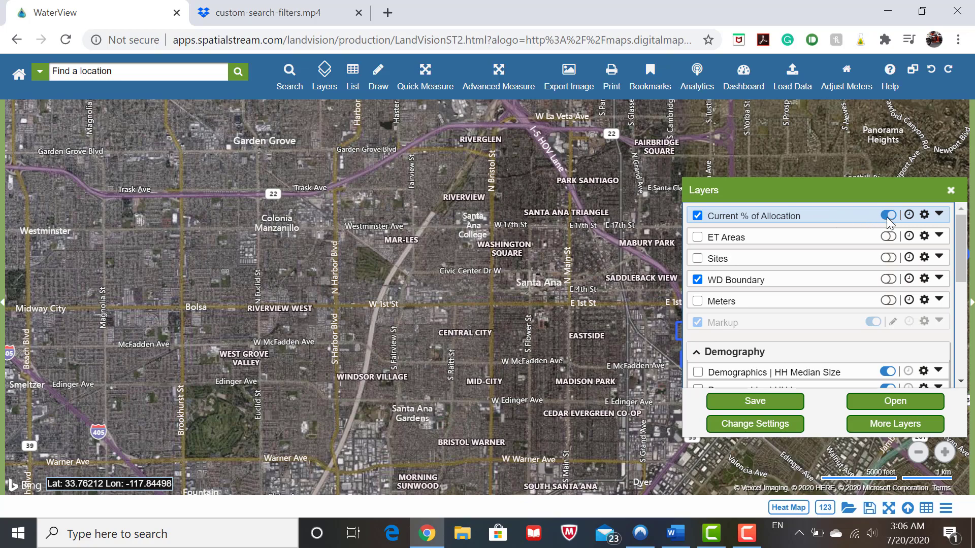
{"action": "left_click", "coordinate": [925, 215]}
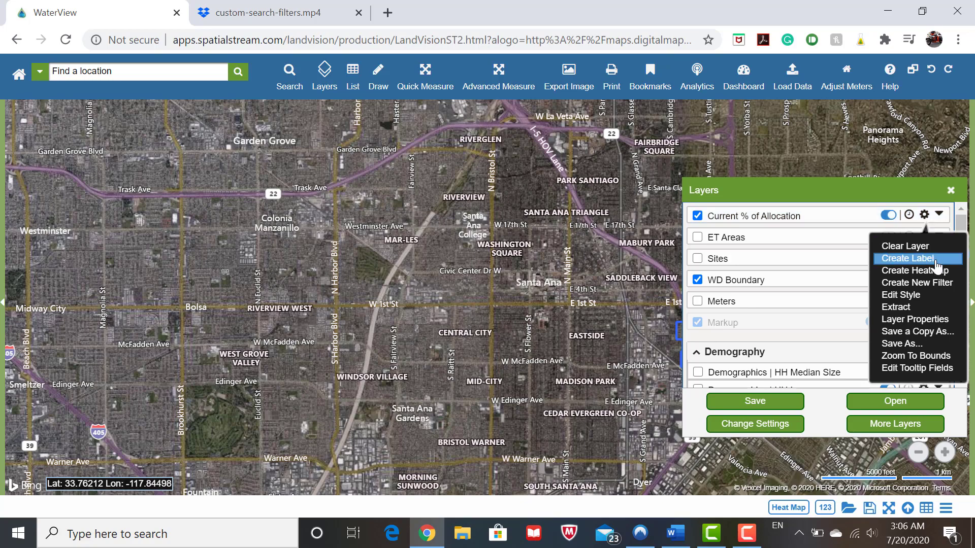
{"action": "left_click", "coordinate": [939, 282]}
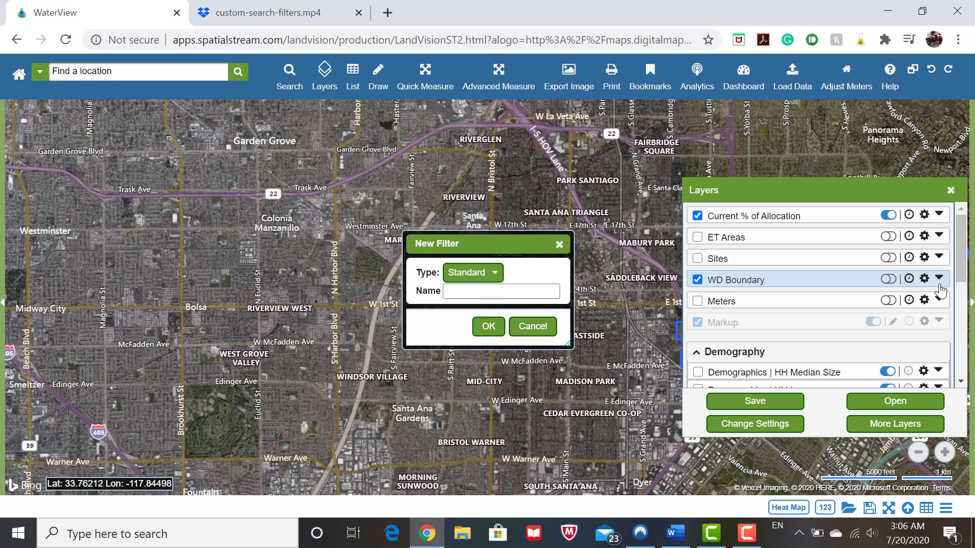
{"action": "left_click", "coordinate": [535, 293]}
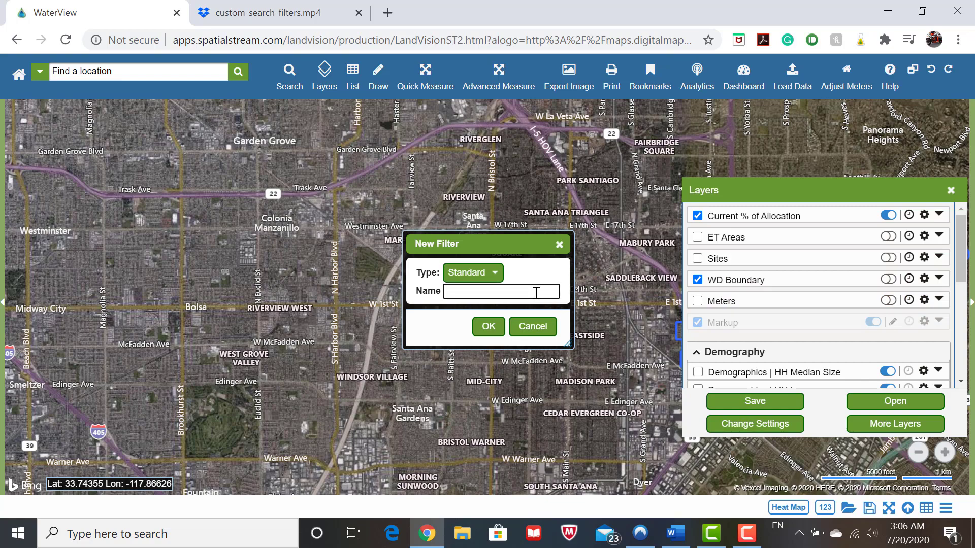
{"action": "type", "text": "Efficiency"}
{"action": "left_click", "coordinate": [485, 325]}
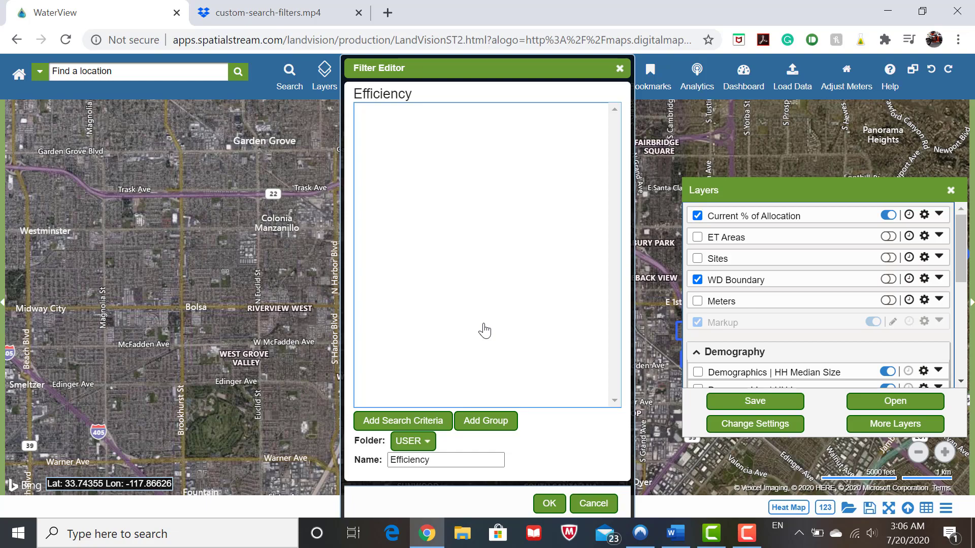
Step: Add a Textbox Widget search criterion on the CONSERVATION SCORE field and set its operator to >
{"action": "left_click", "coordinate": [415, 426]}
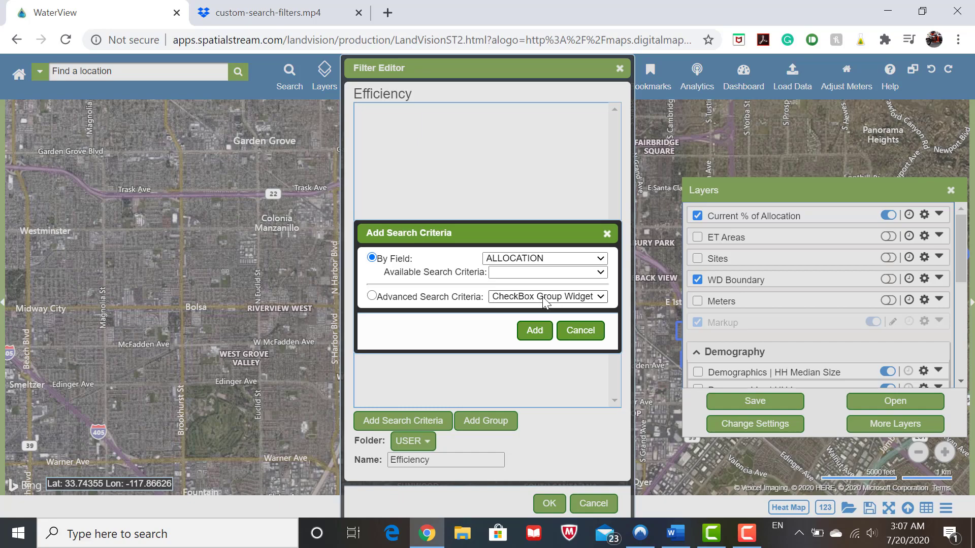
{"action": "left_click", "coordinate": [563, 258]}
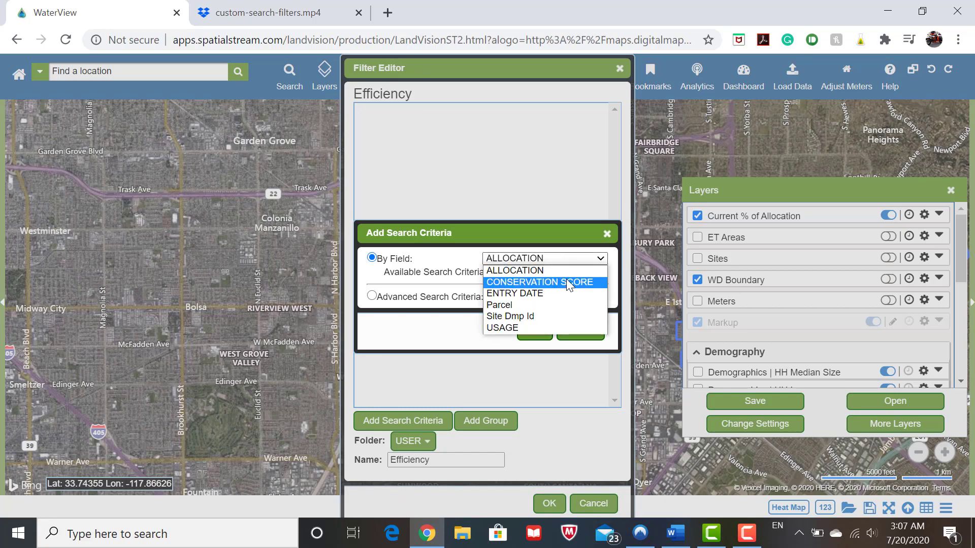
{"action": "left_click", "coordinate": [566, 280]}
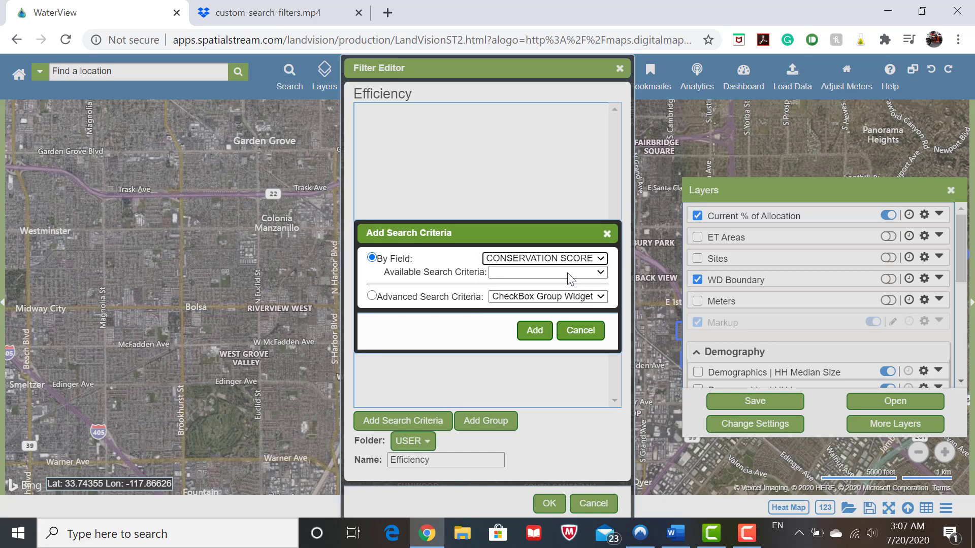
{"action": "left_click", "coordinate": [567, 270]}
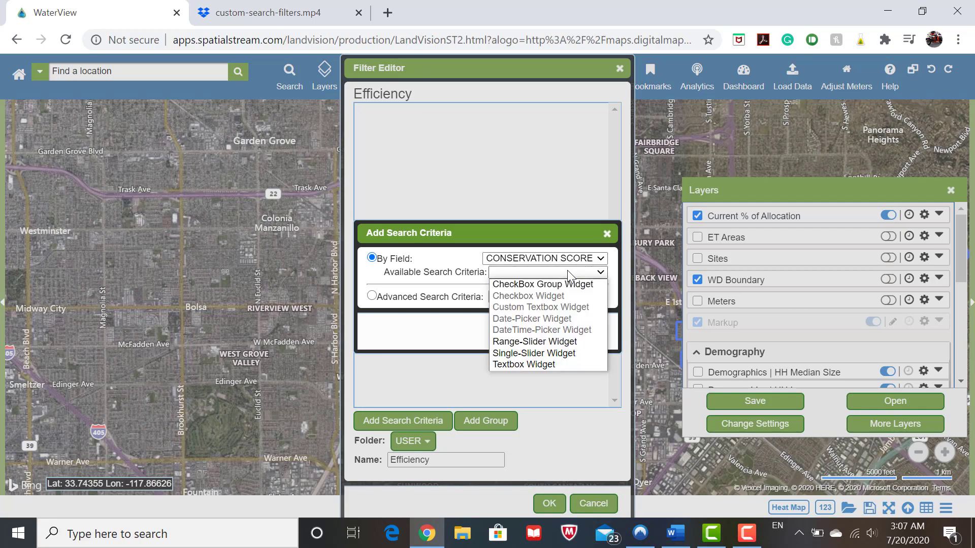
{"action": "left_click", "coordinate": [541, 365]}
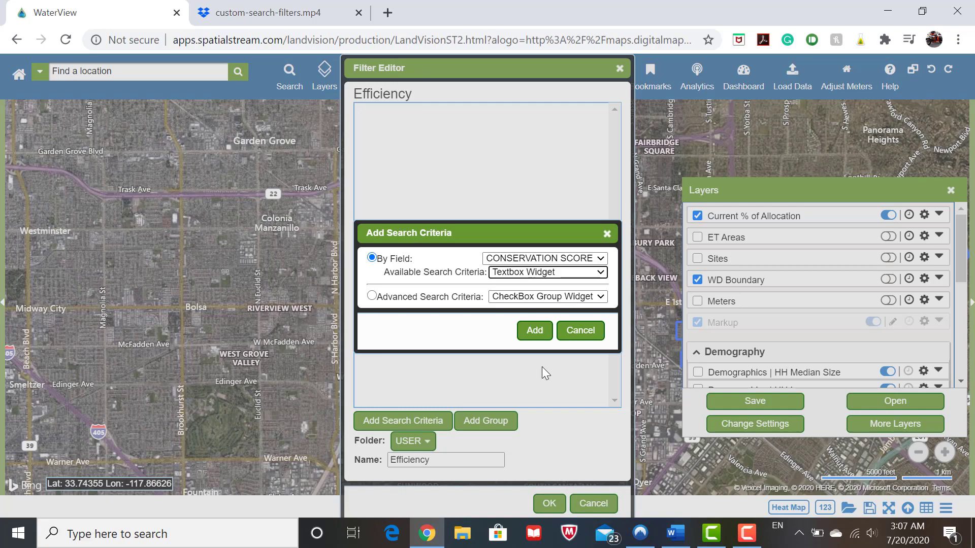
{"action": "left_click", "coordinate": [534, 331]}
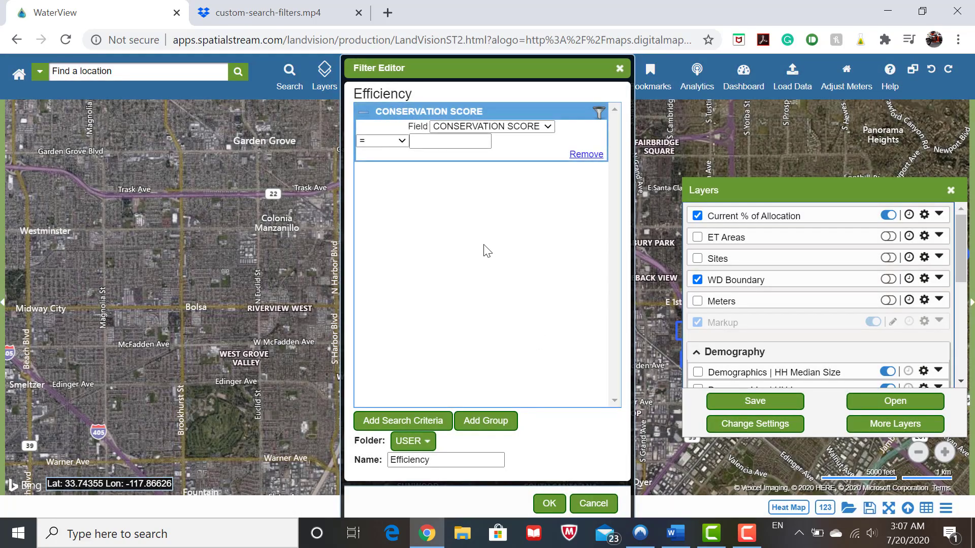
{"action": "left_click", "coordinate": [401, 142]}
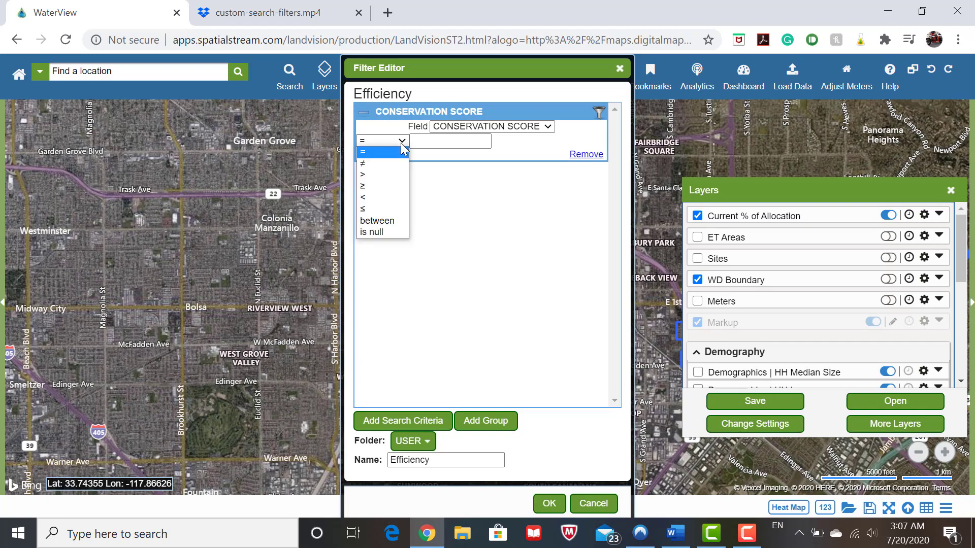
{"action": "left_click", "coordinate": [400, 179]}
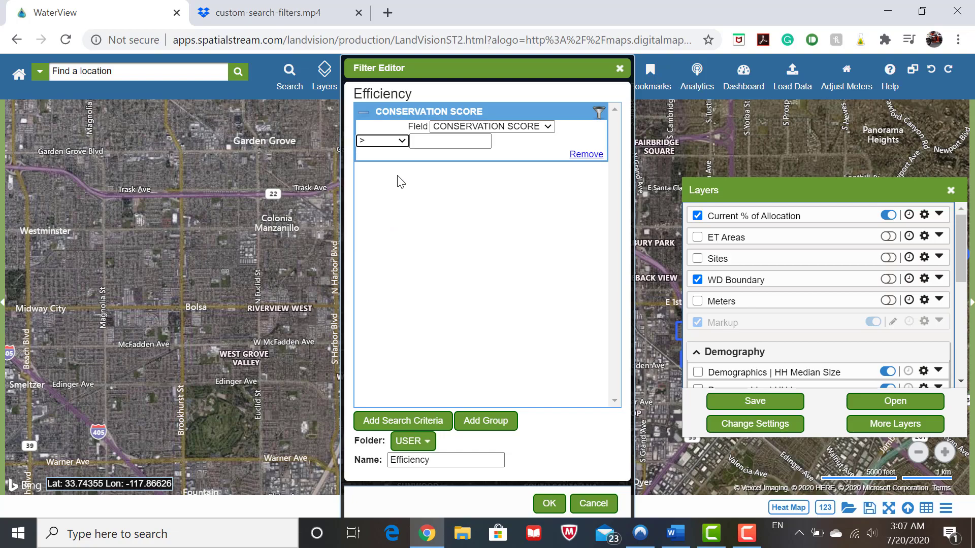
Step: Add a Textbox Widget search criterion on the USAGE field and set its operator to >
{"action": "left_click", "coordinate": [425, 422]}
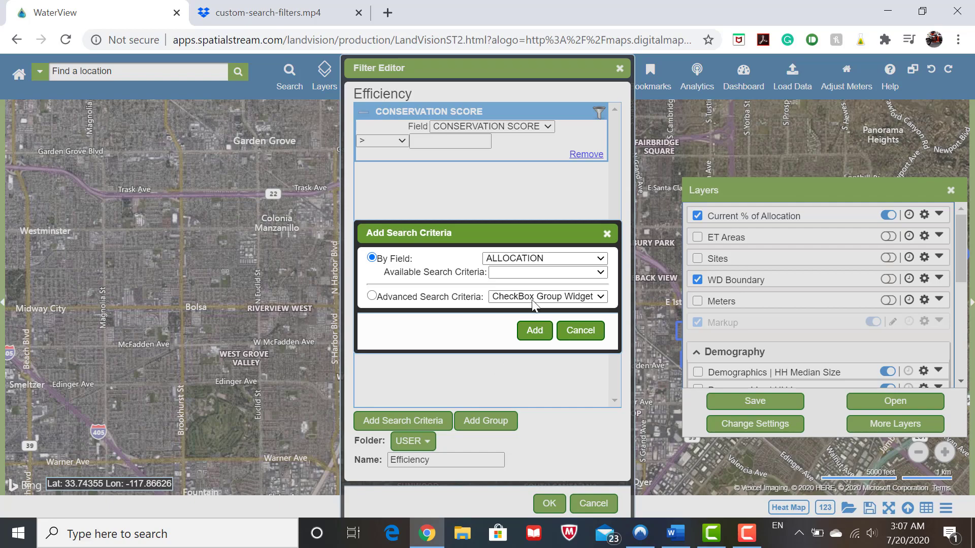
{"action": "left_click", "coordinate": [548, 263]}
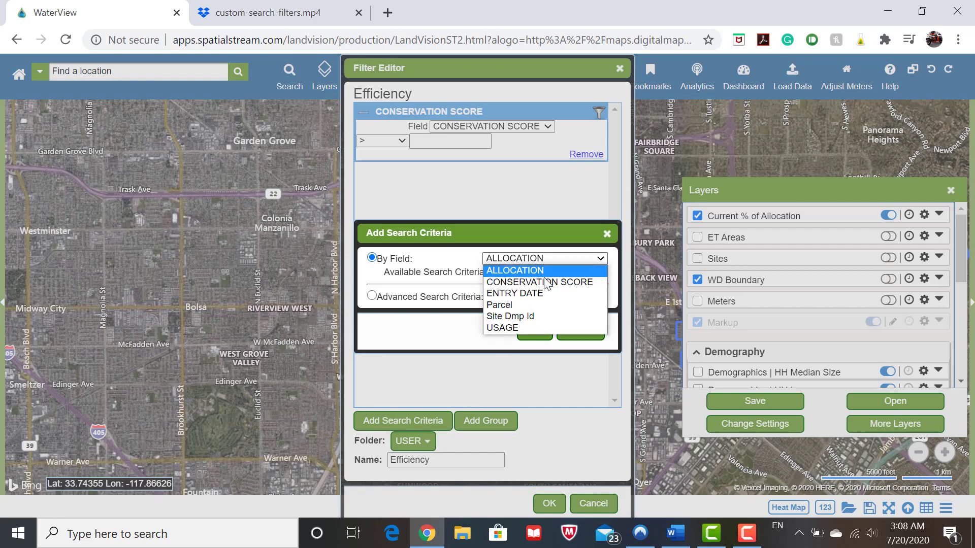
{"action": "left_click", "coordinate": [514, 328]}
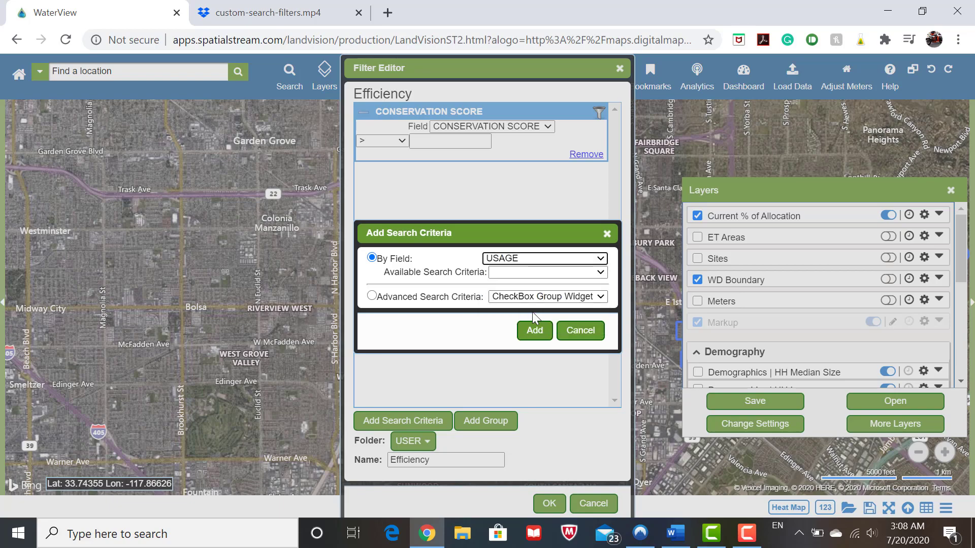
{"action": "left_click", "coordinate": [553, 272]}
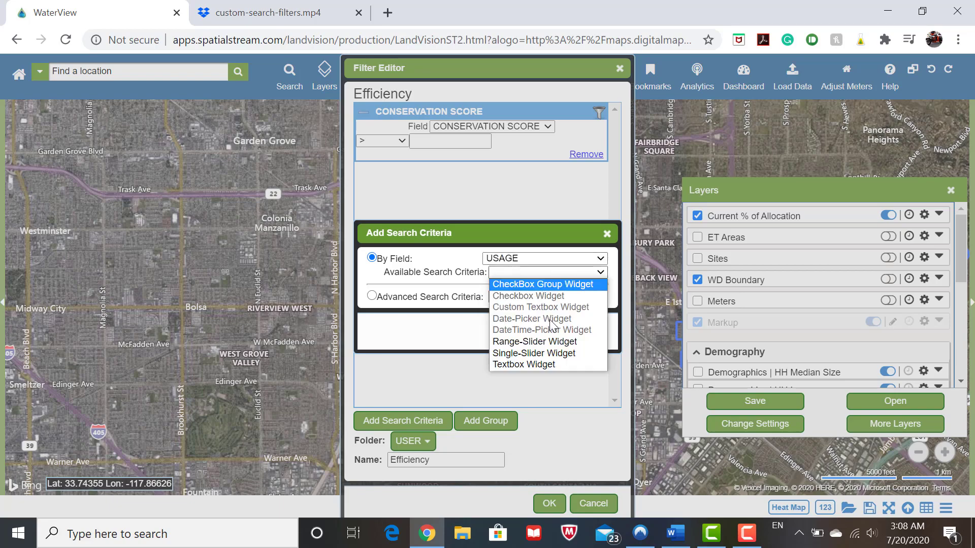
{"action": "left_click", "coordinate": [538, 364]}
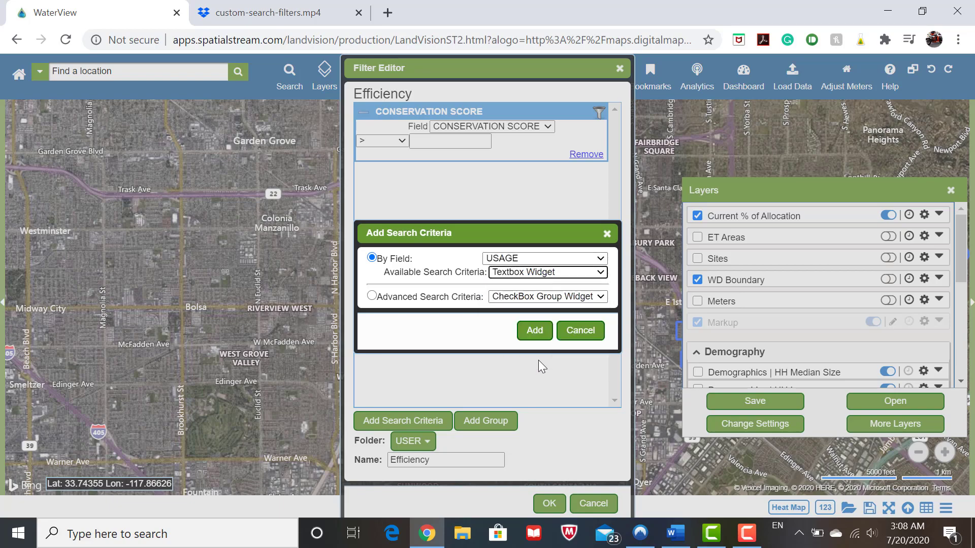
{"action": "left_click", "coordinate": [534, 331]}
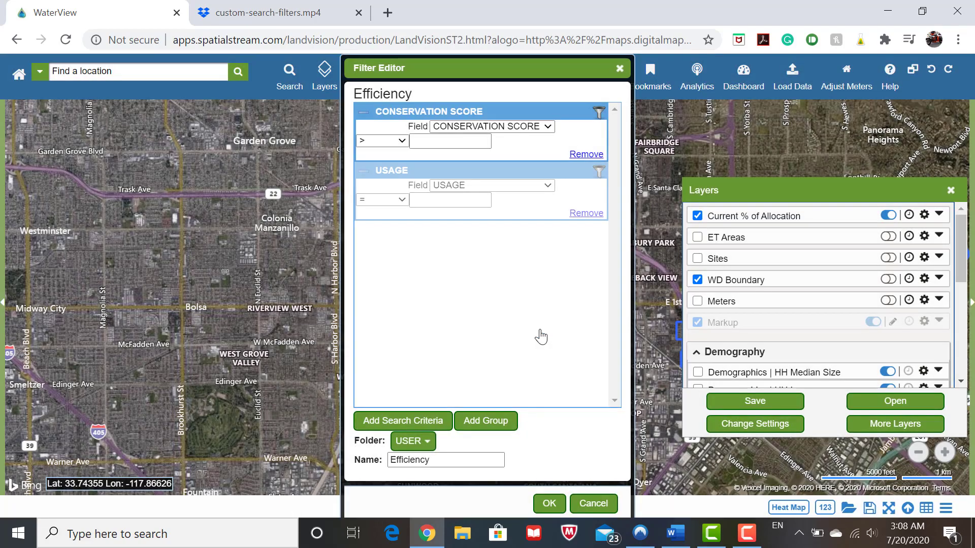
{"action": "left_click", "coordinate": [404, 208]}
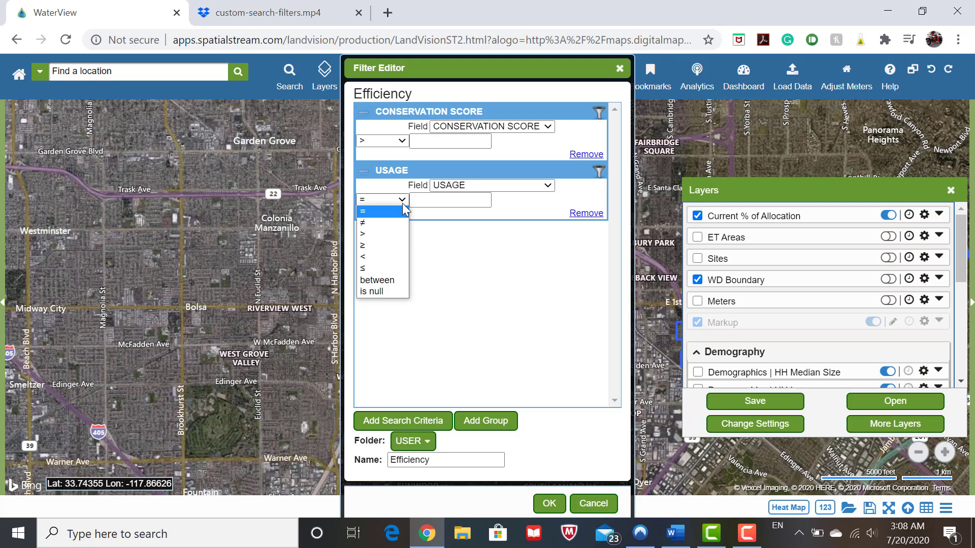
{"action": "left_click", "coordinate": [389, 235]}
Step: Add a Textbox Widget criterion on the ALLOCATION field with the > operator, and save the Efficiency filter
{"action": "left_click", "coordinate": [406, 422]}
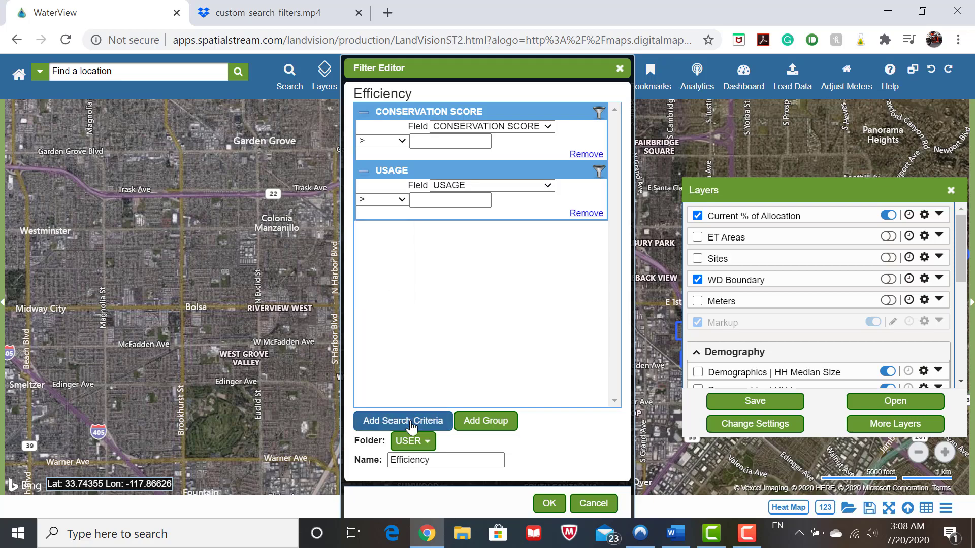
{"action": "left_click", "coordinate": [538, 272]}
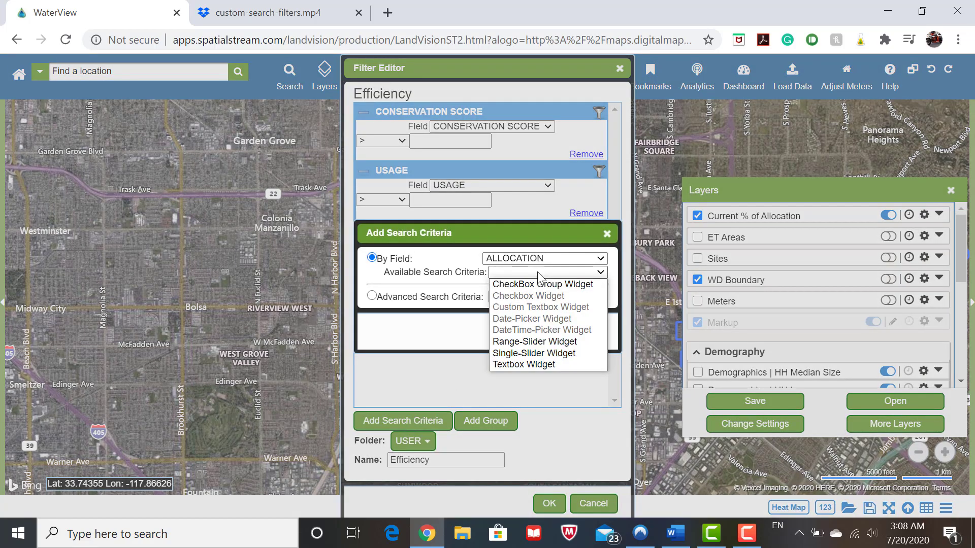
{"action": "left_click", "coordinate": [539, 362]}
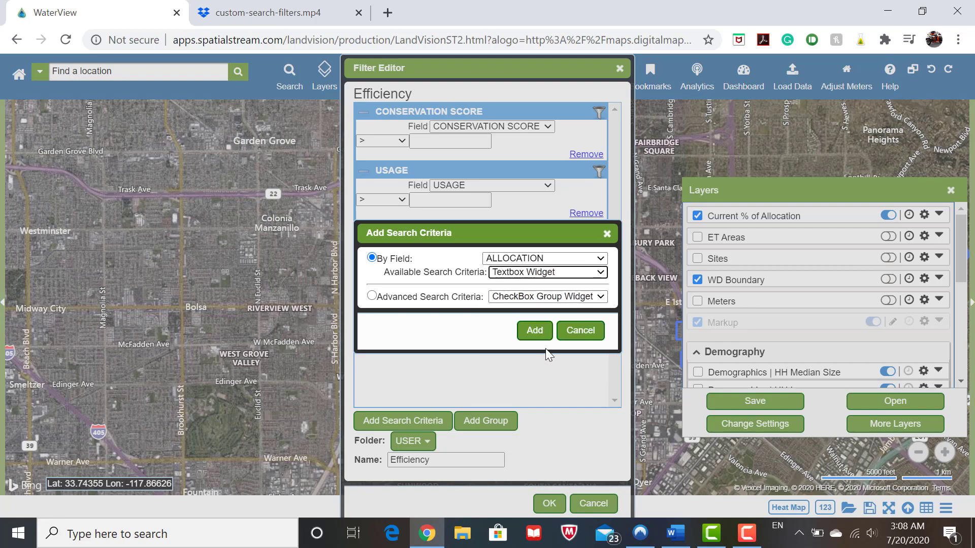
{"action": "left_click", "coordinate": [535, 331]}
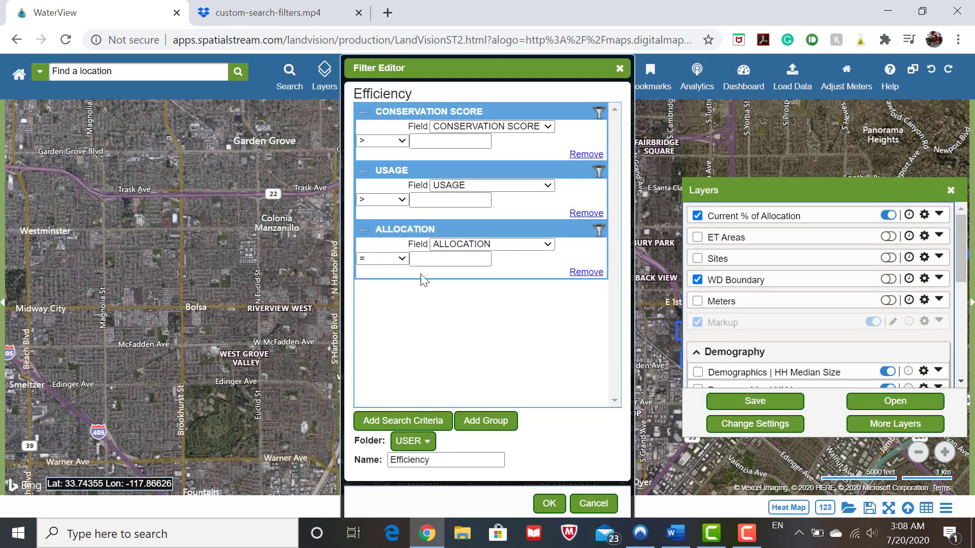
{"action": "left_click", "coordinate": [401, 265]}
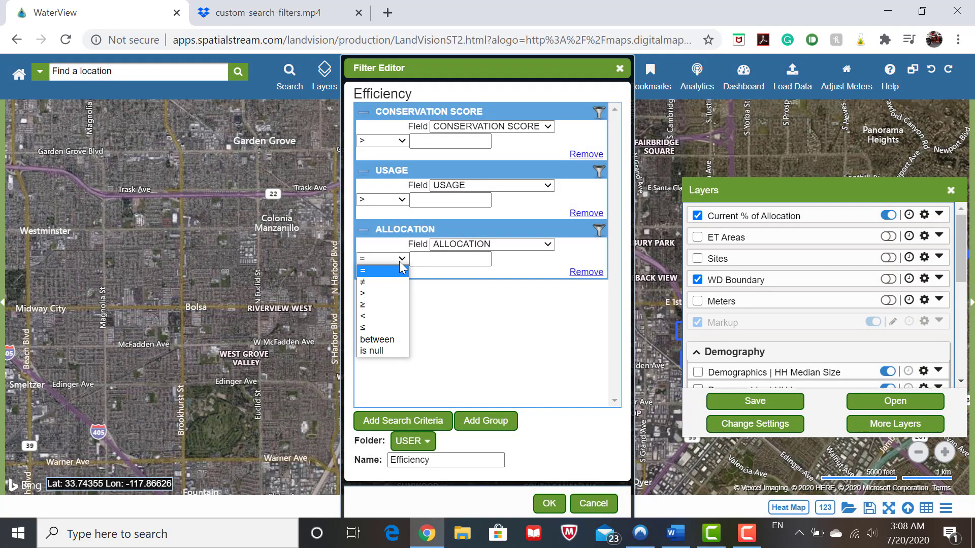
{"action": "left_click", "coordinate": [388, 292]}
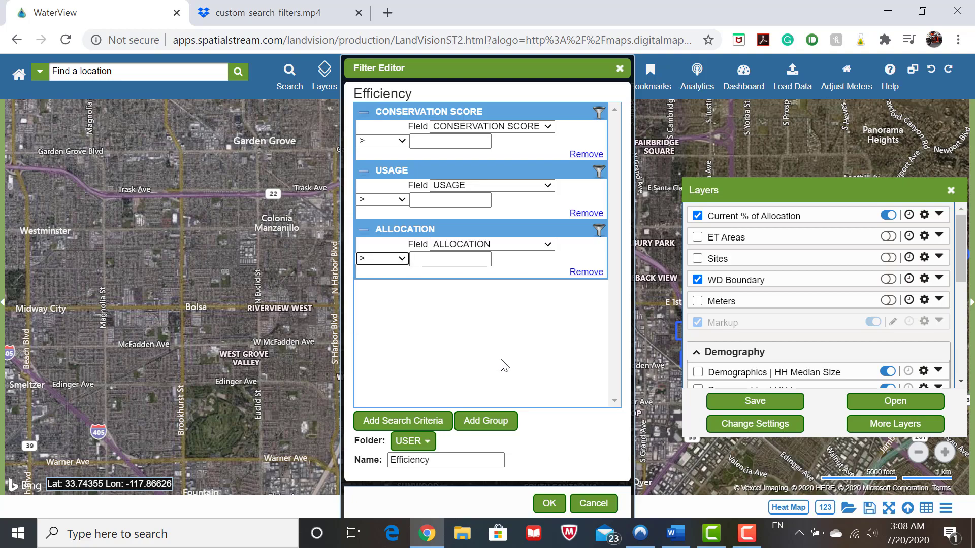
{"action": "left_click", "coordinate": [549, 505]}
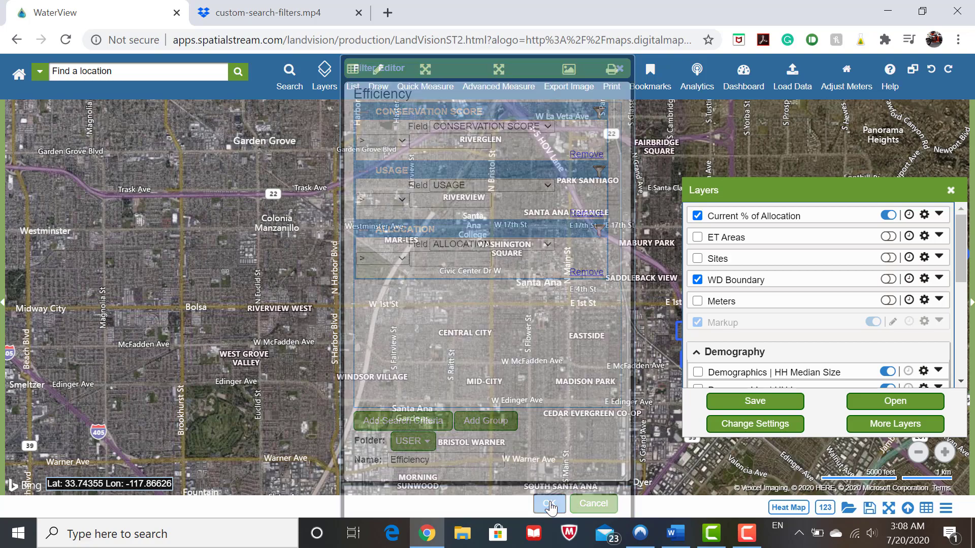
{"action": "left_click", "coordinate": [951, 190]}
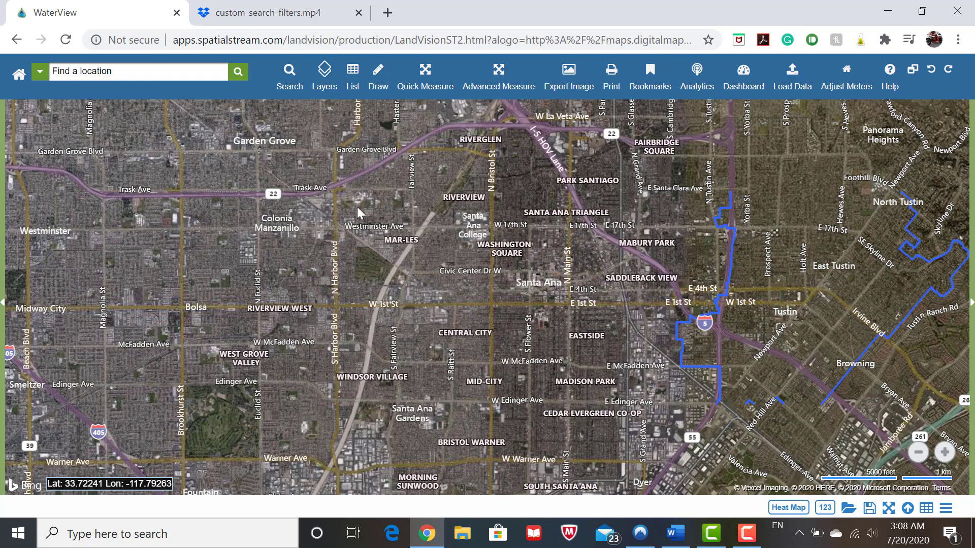
Step: Run the Efficiency search for parcels with a conservation score greater than 2.5
{"action": "left_click", "coordinate": [288, 88]}
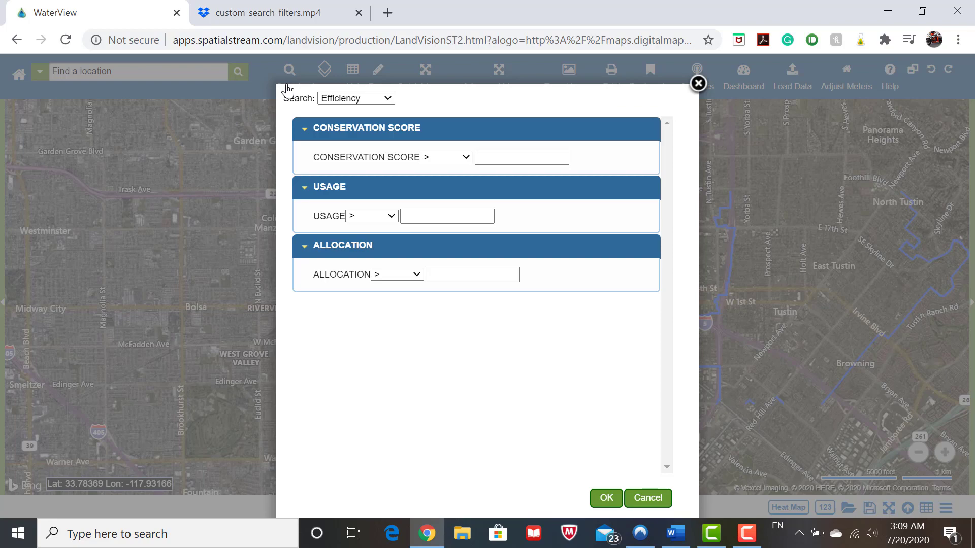
{"action": "left_click", "coordinate": [526, 156]}
{"action": "left_click", "coordinate": [525, 157]}
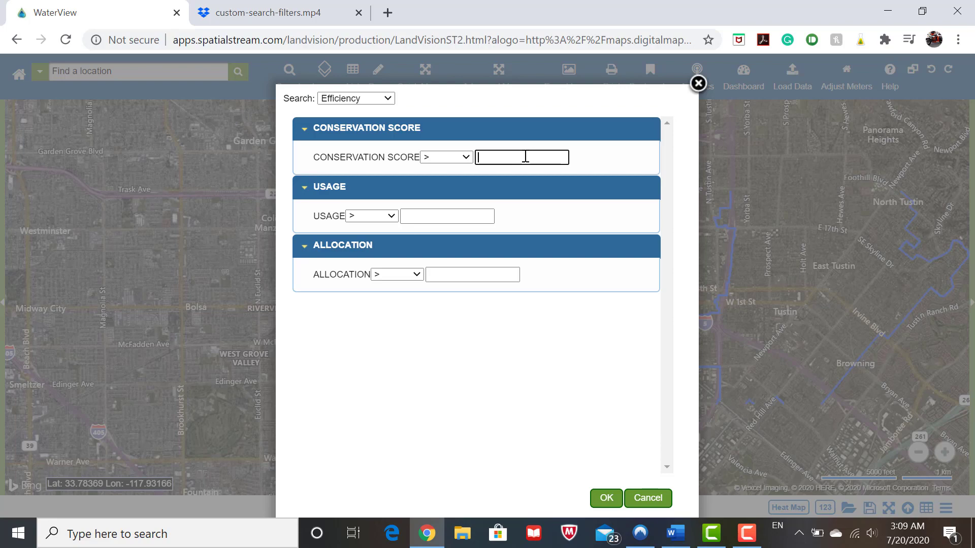
{"action": "type", "text": "2.5"}
{"action": "left_click", "coordinate": [604, 498]}
{"action": "left_click", "coordinate": [604, 499]}
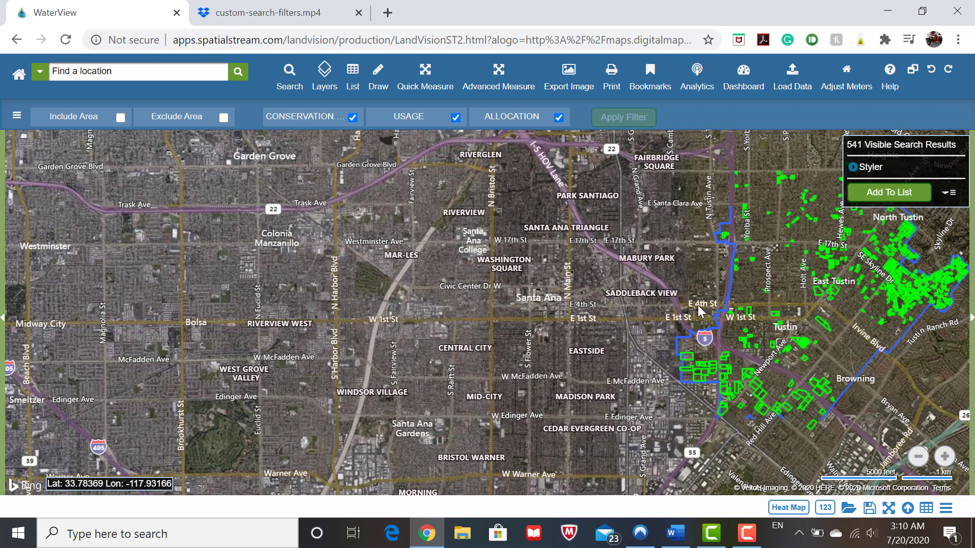
Step: Examine the highlighted search results around Tustin and view the USAGE and ALLOCATION criteria of the active filter
{"action": "left_click_drag", "start_coordinate": [691, 282], "coordinate": [568, 331]}
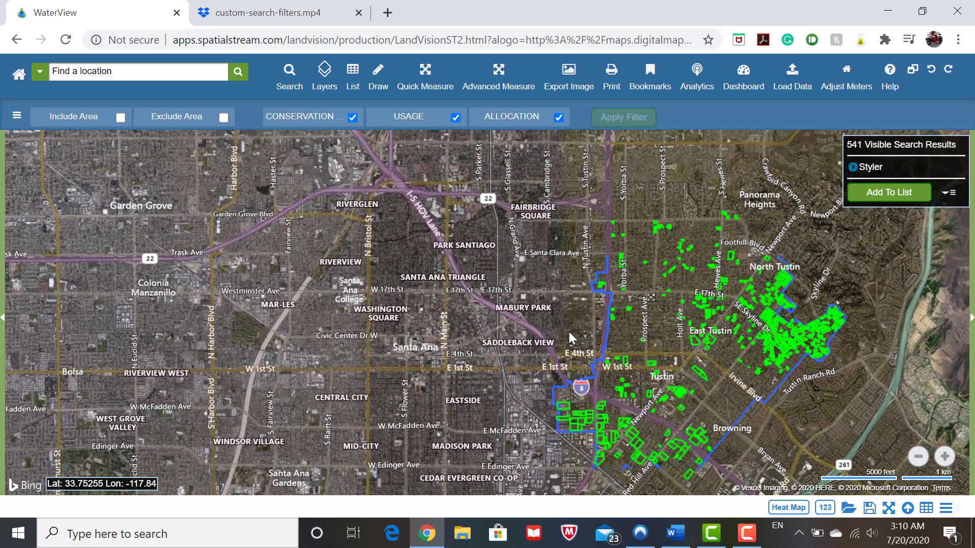
{"action": "left_click", "coordinate": [951, 459]}
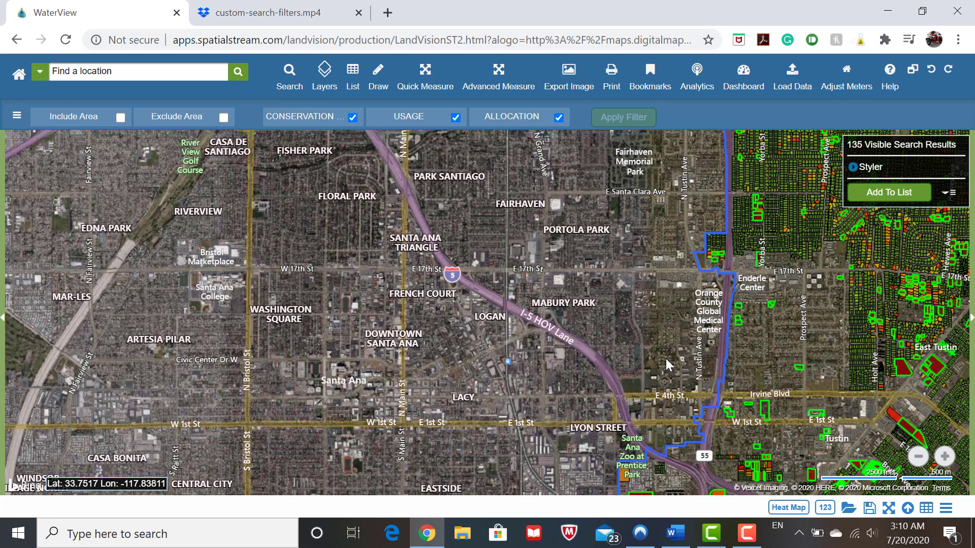
{"action": "left_click", "coordinate": [421, 121]}
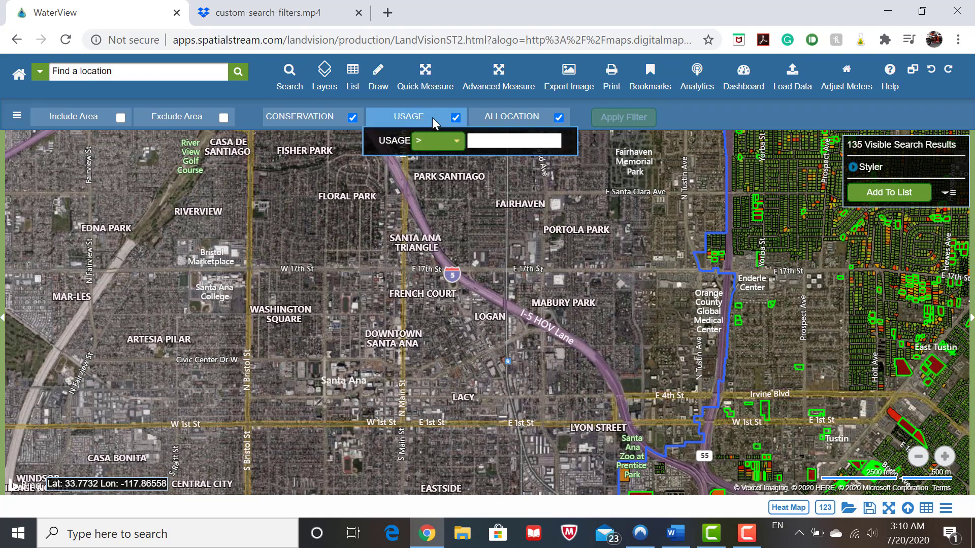
{"action": "left_click", "coordinate": [506, 114]}
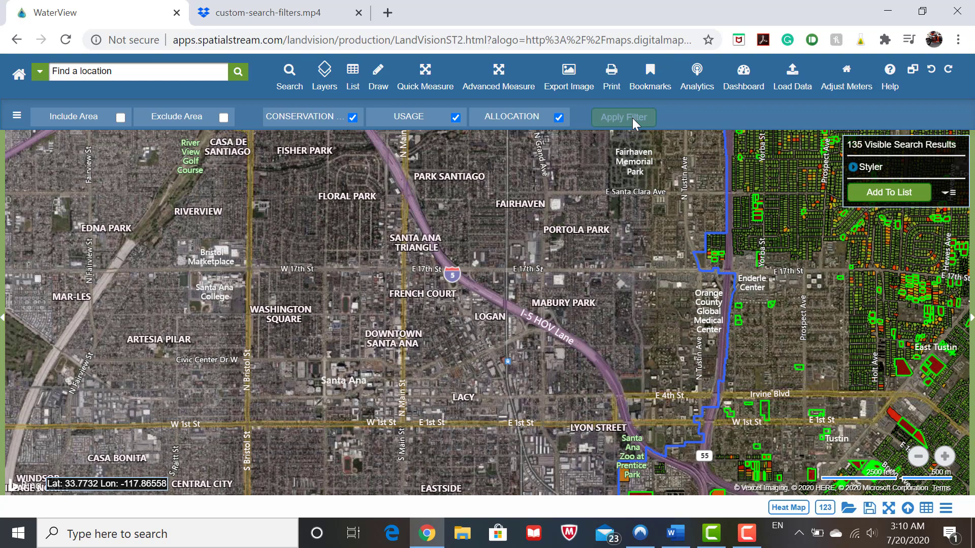
Step: Review the criteria of the Efficiency search and close it without running it again
{"action": "left_click", "coordinate": [297, 91]}
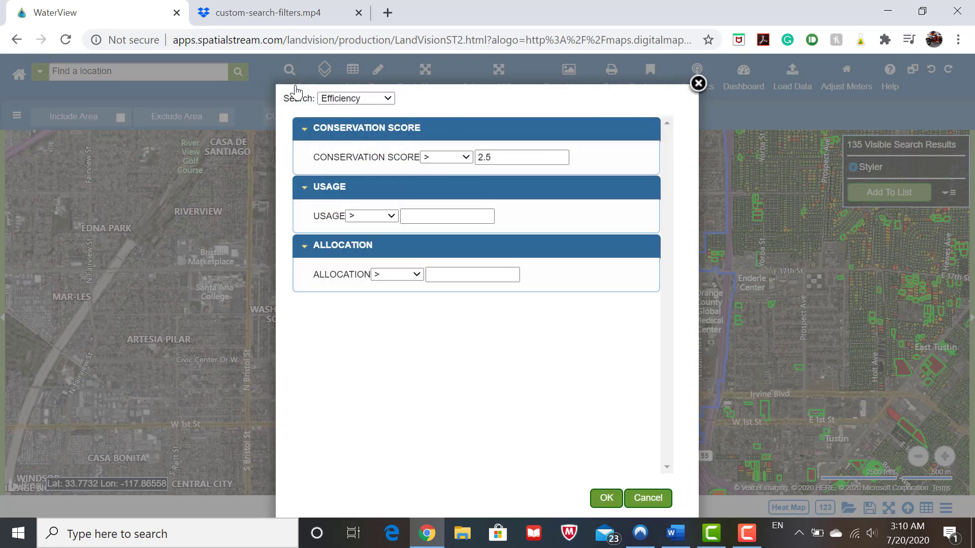
{"action": "left_click", "coordinate": [697, 84]}
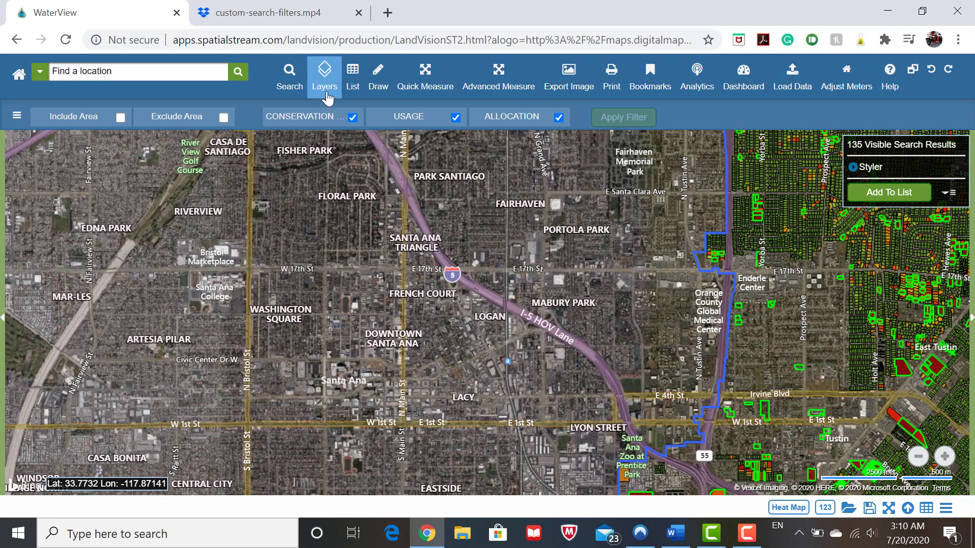
Step: Hide the Current % of Allocation layer so only the search result outlines and the WD Boundary remain on the map
{"action": "left_click", "coordinate": [327, 97]}
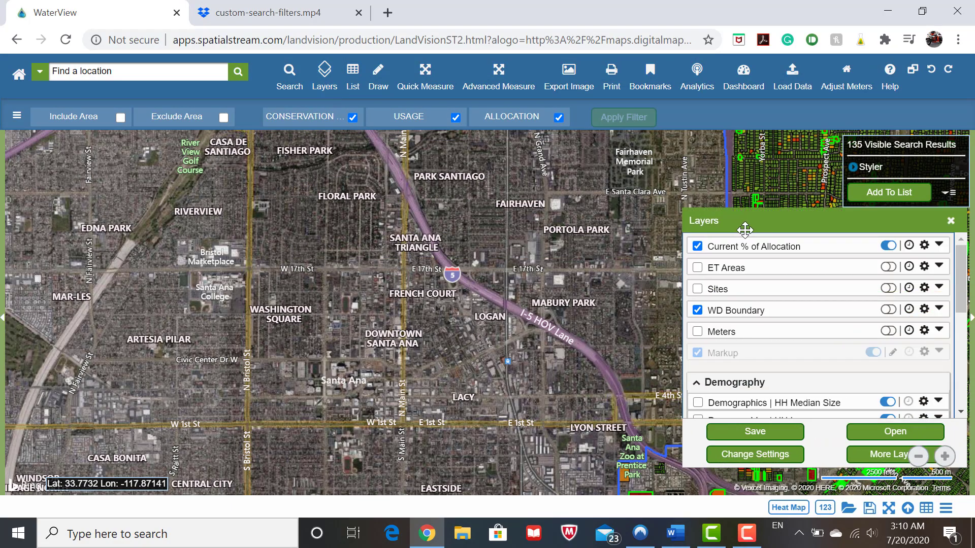
{"action": "left_click", "coordinate": [698, 247]}
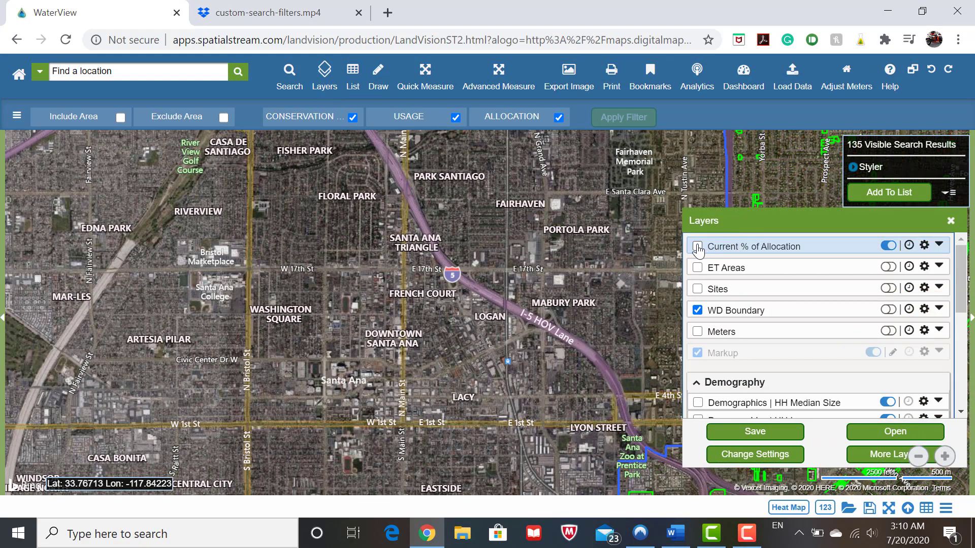
{"action": "left_click", "coordinate": [950, 222]}
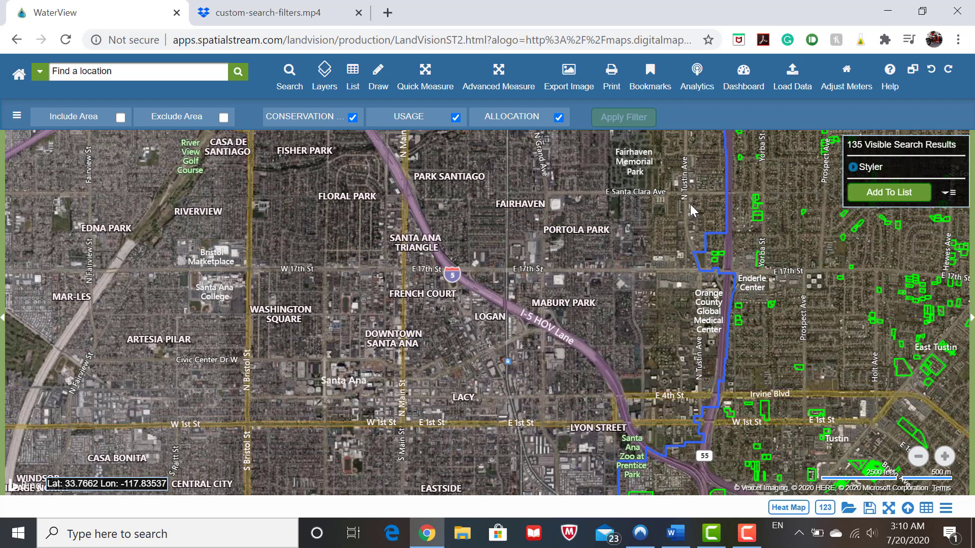
Step: Remove the active Efficiency filter from the map without deleting the saved filter
{"action": "left_click", "coordinate": [15, 120]}
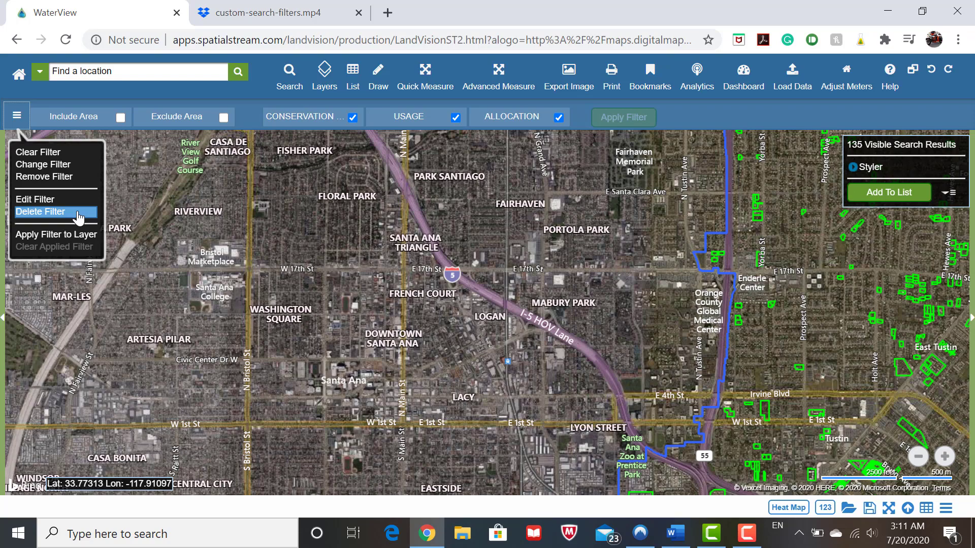
{"action": "left_click", "coordinate": [74, 177]}
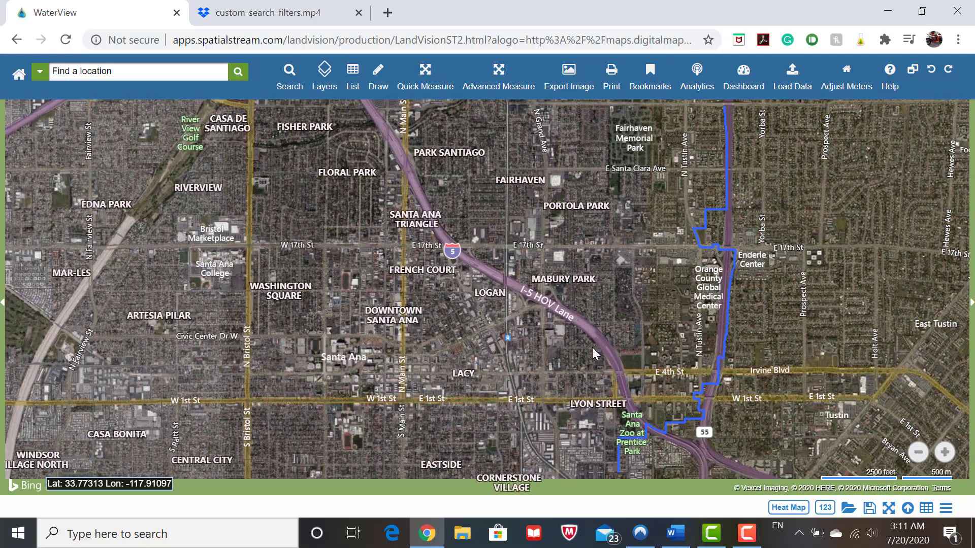